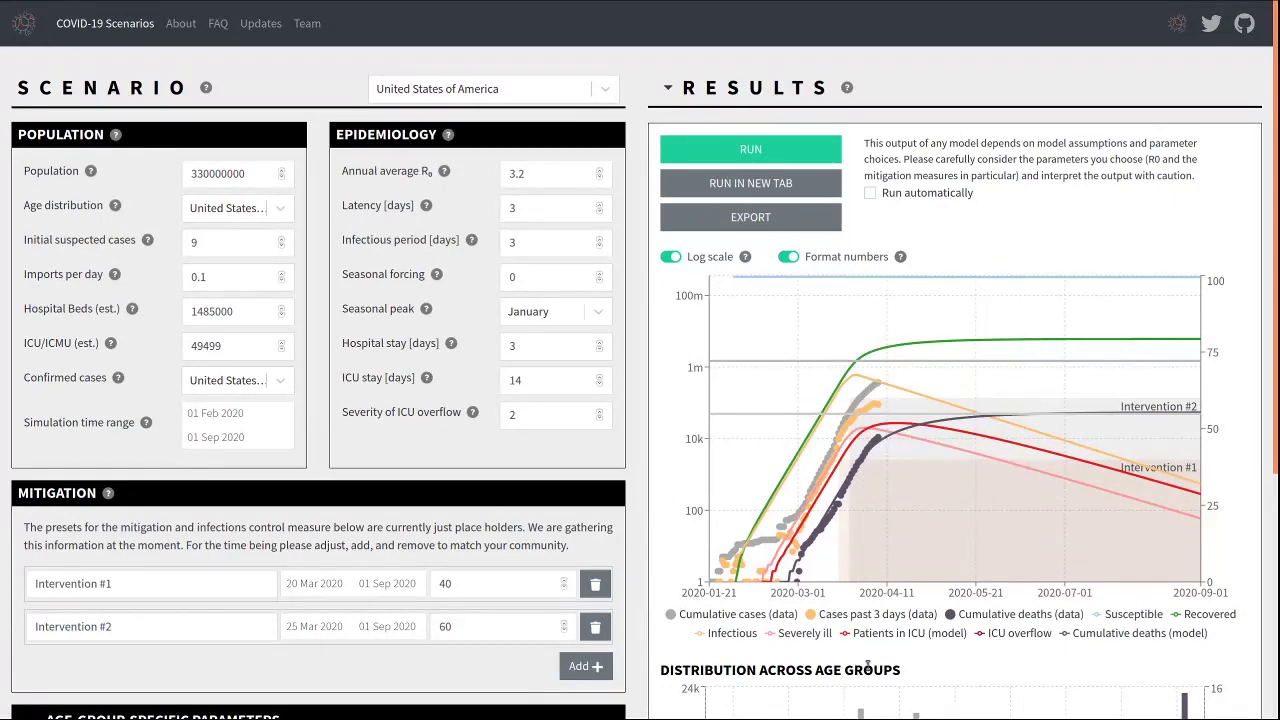
# Hide the Recovered and Susceptible curves and switch the chart to a linear y-axis.
pyautogui.click(1208, 616)
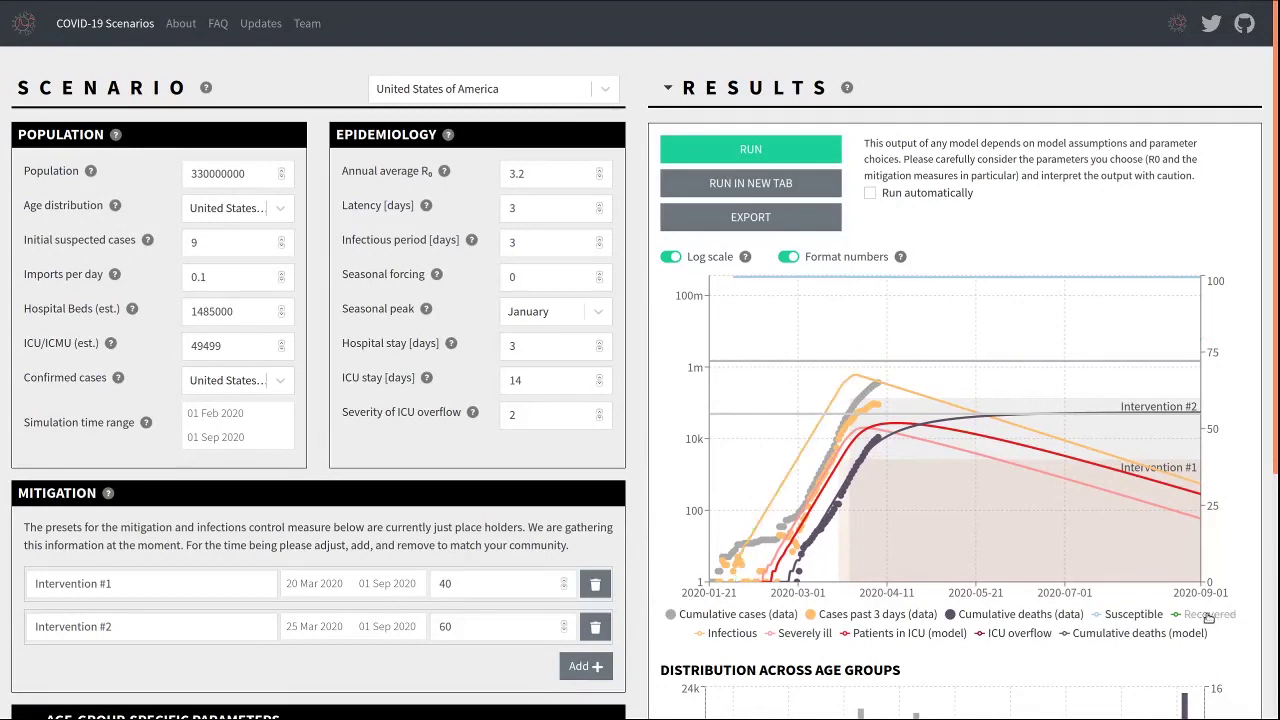
pyautogui.click(1137, 616)
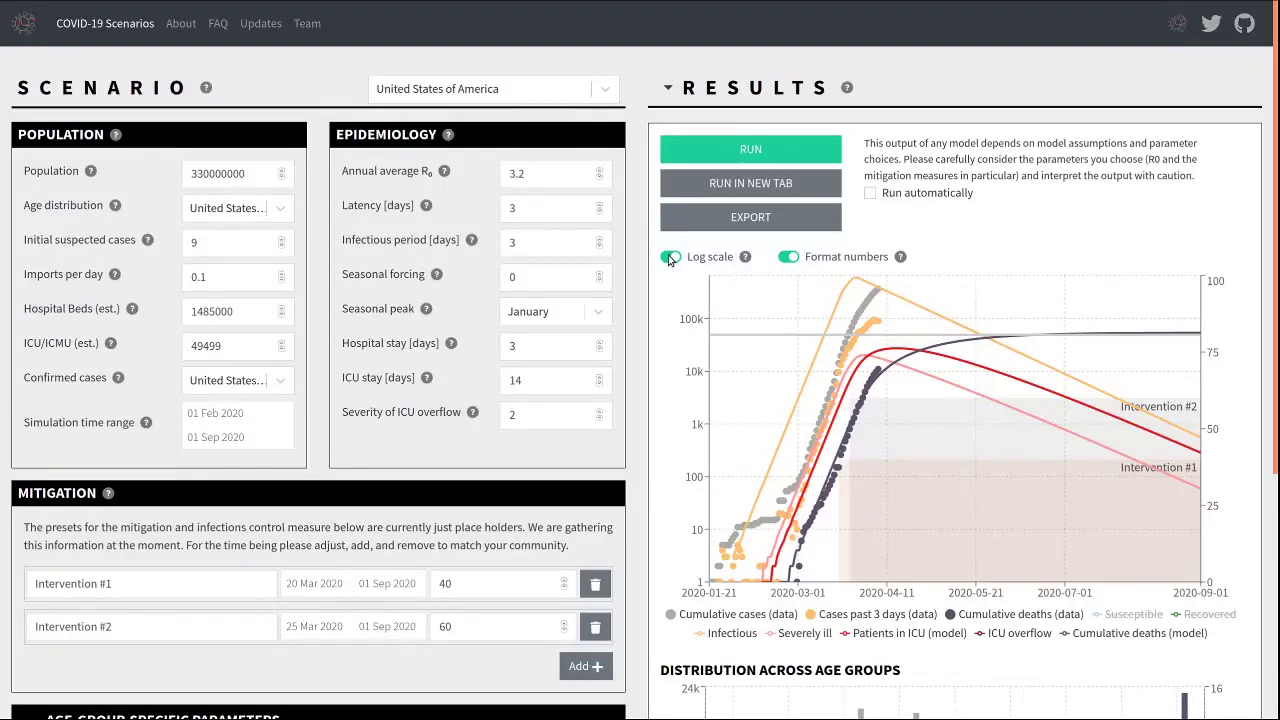
pyautogui.click(670, 258)
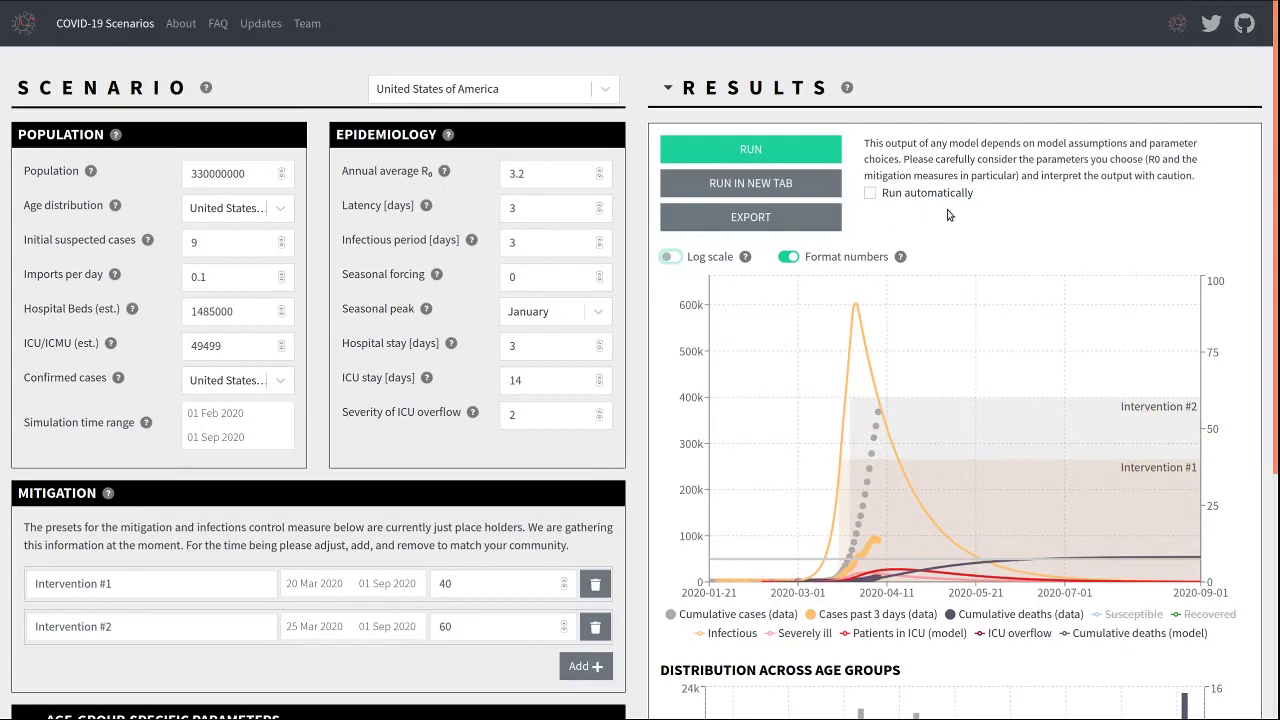
# Enable Run automatically and lower the annual average R₀ to 2.9.
pyautogui.click(870, 194)
pyautogui.click(599, 178)
pyautogui.click(600, 181)
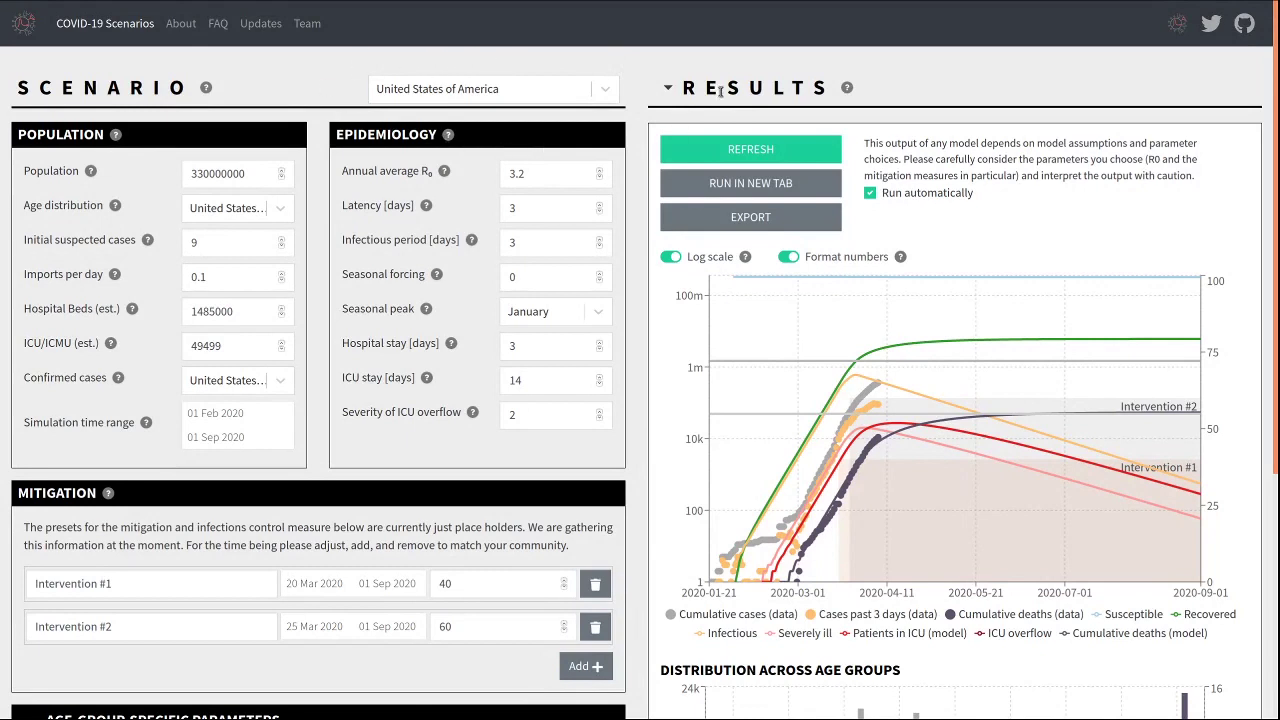
# Search the preset list for 'New Y' and load the USA-New York scenario.
pyautogui.click(548, 96)
pyautogui.write('New Y')
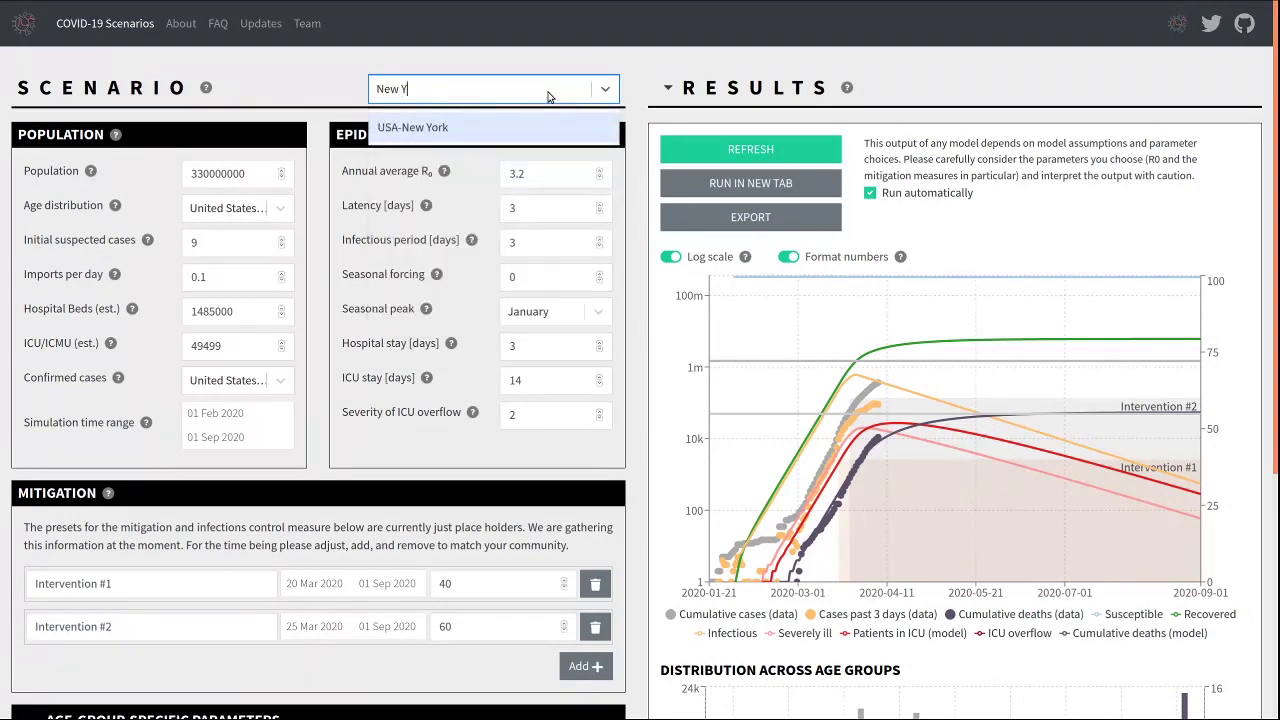
pyautogui.click(500, 127)
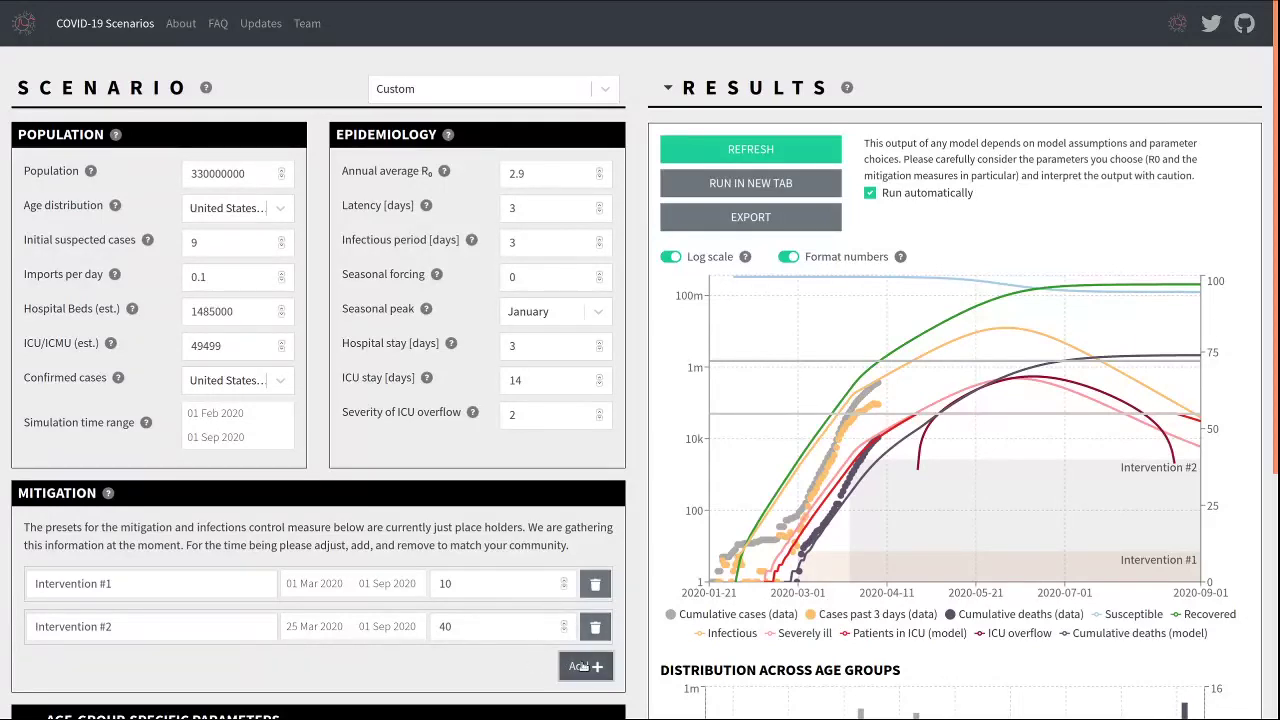
# Add a new mitigation intervention named 'School closure'.
pyautogui.click(583, 666)
pyautogui.doubleClick(184, 670)
pyautogui.tripleClick(184, 670)
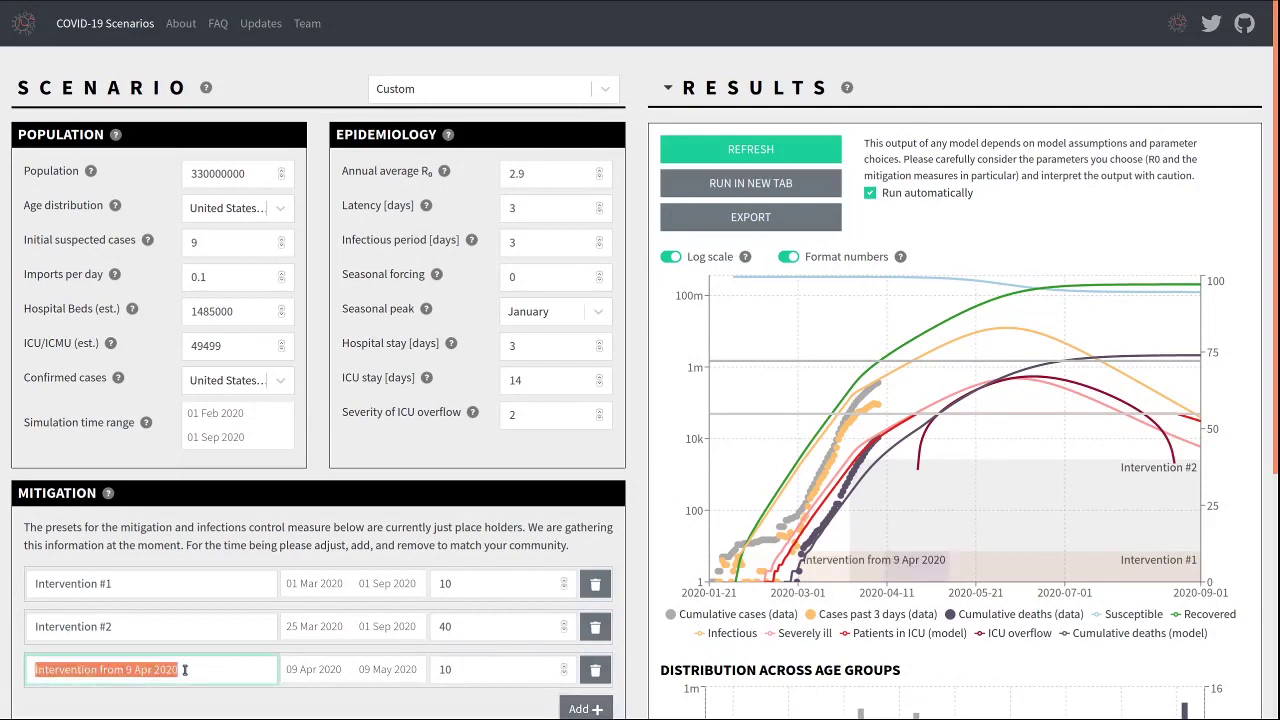
pyautogui.write('School c')
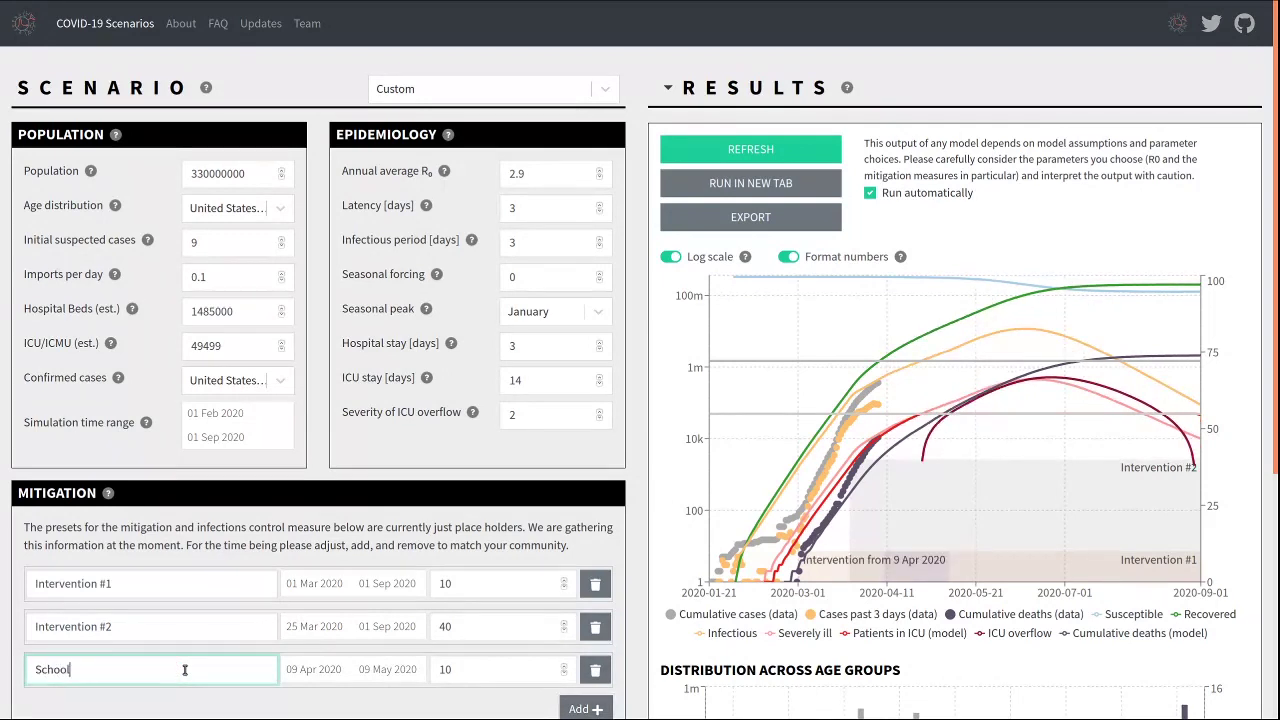
pyautogui.write('losure')
# Set School closure to run 18 March to 31 May with a strength of 20.
pyautogui.click(297, 666)
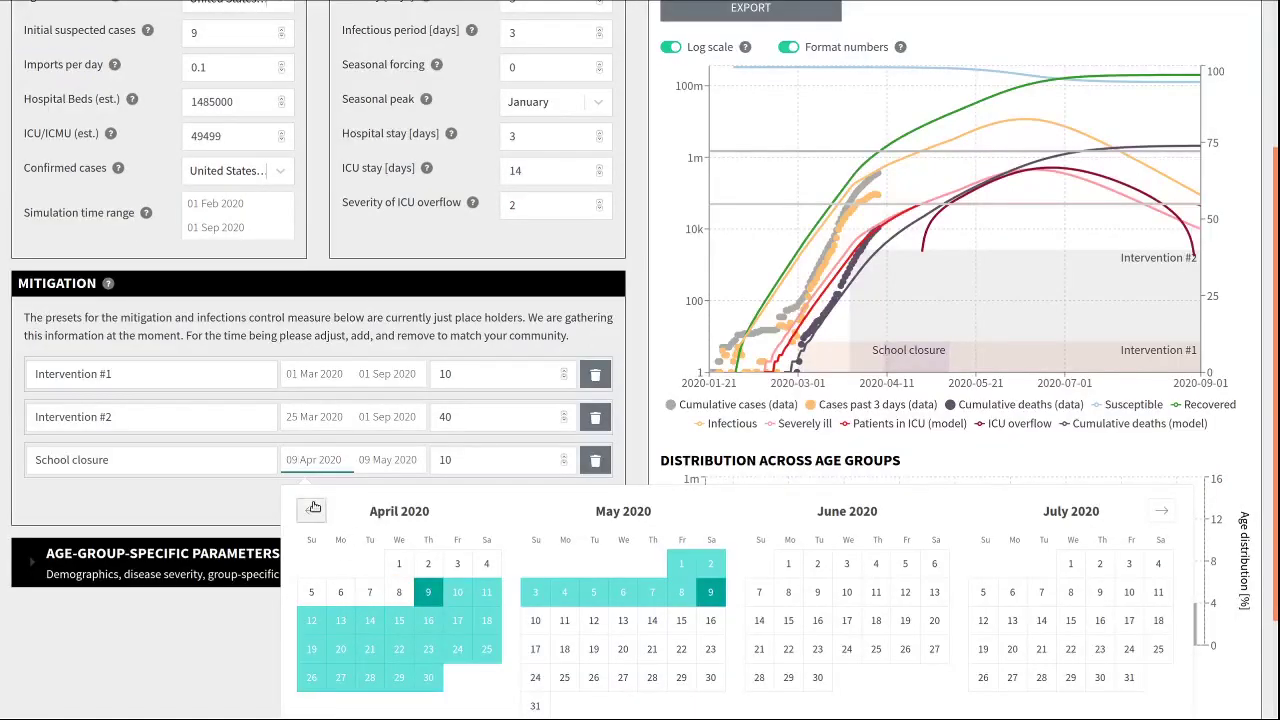
pyautogui.click(311, 511)
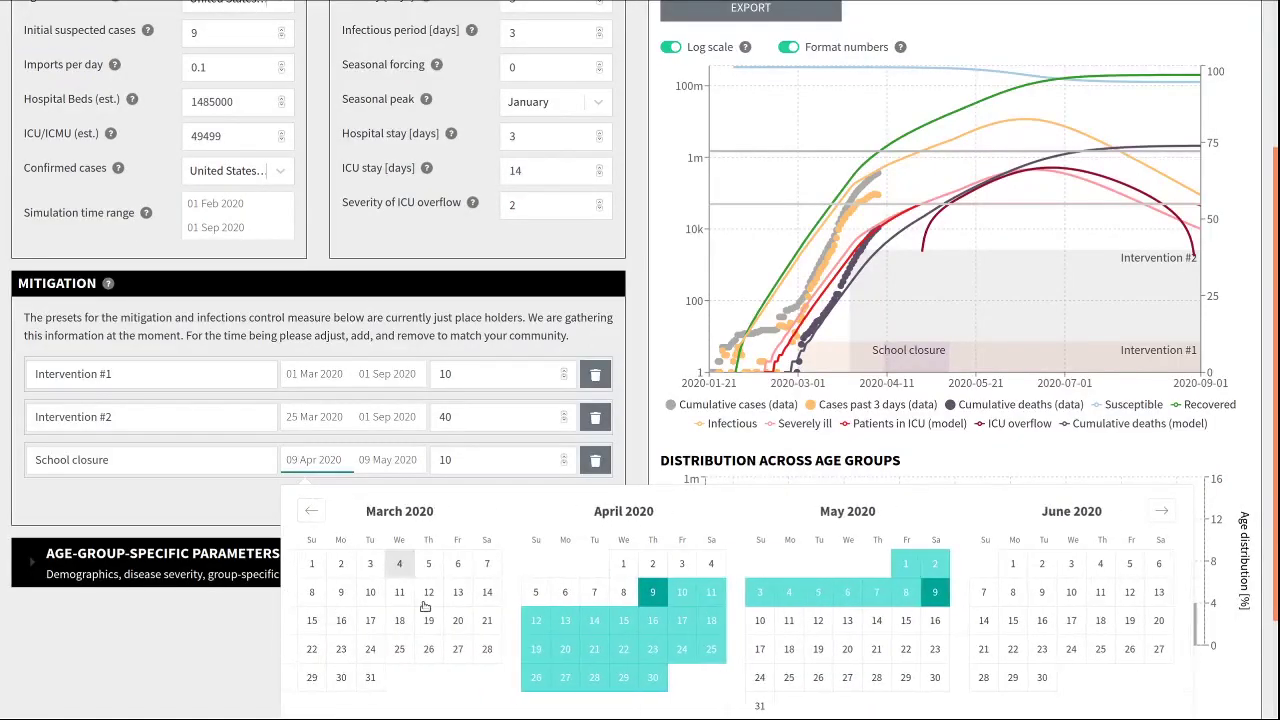
pyautogui.click(399, 621)
pyautogui.click(759, 707)
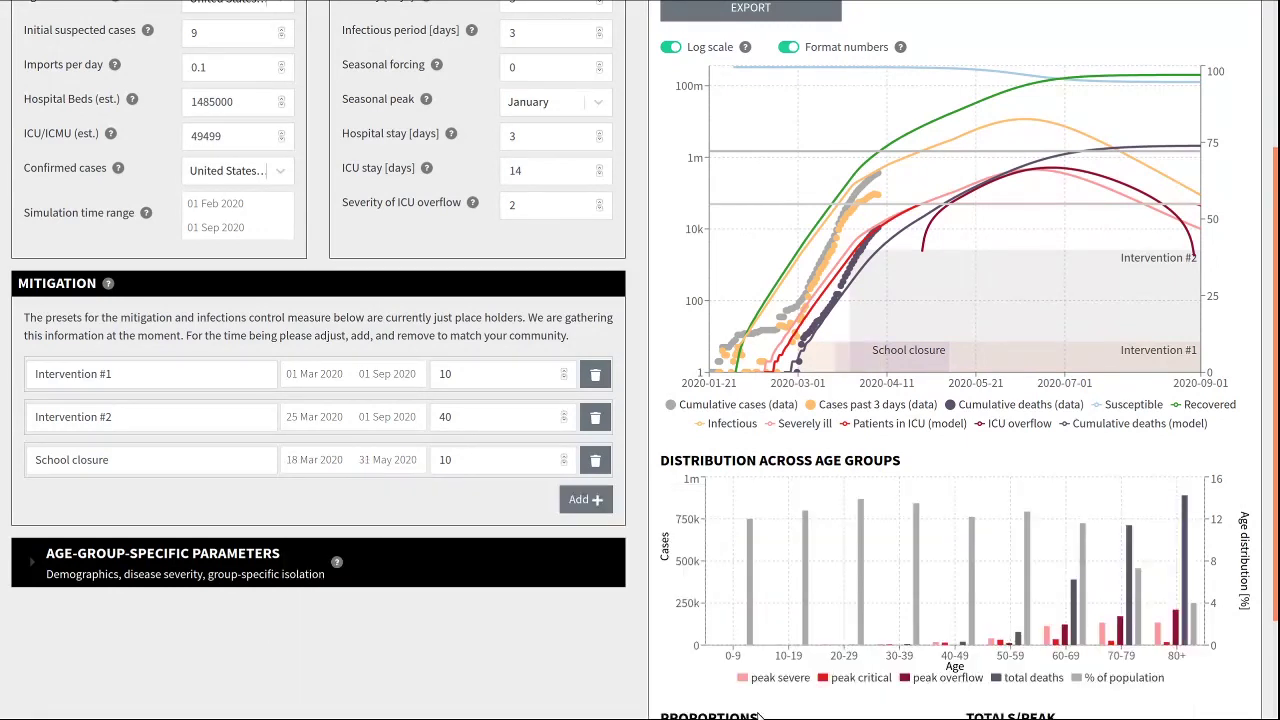
pyautogui.doubleClick(478, 459)
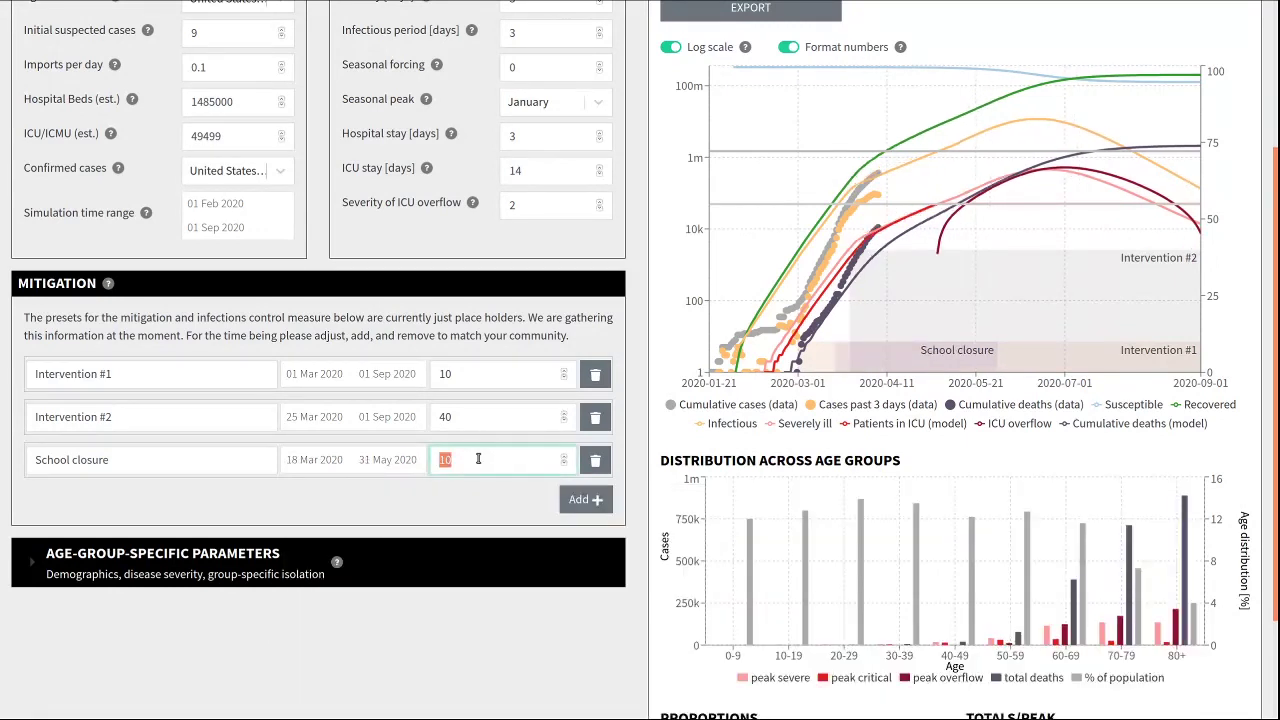
pyautogui.write('20')
pyautogui.click(466, 495)
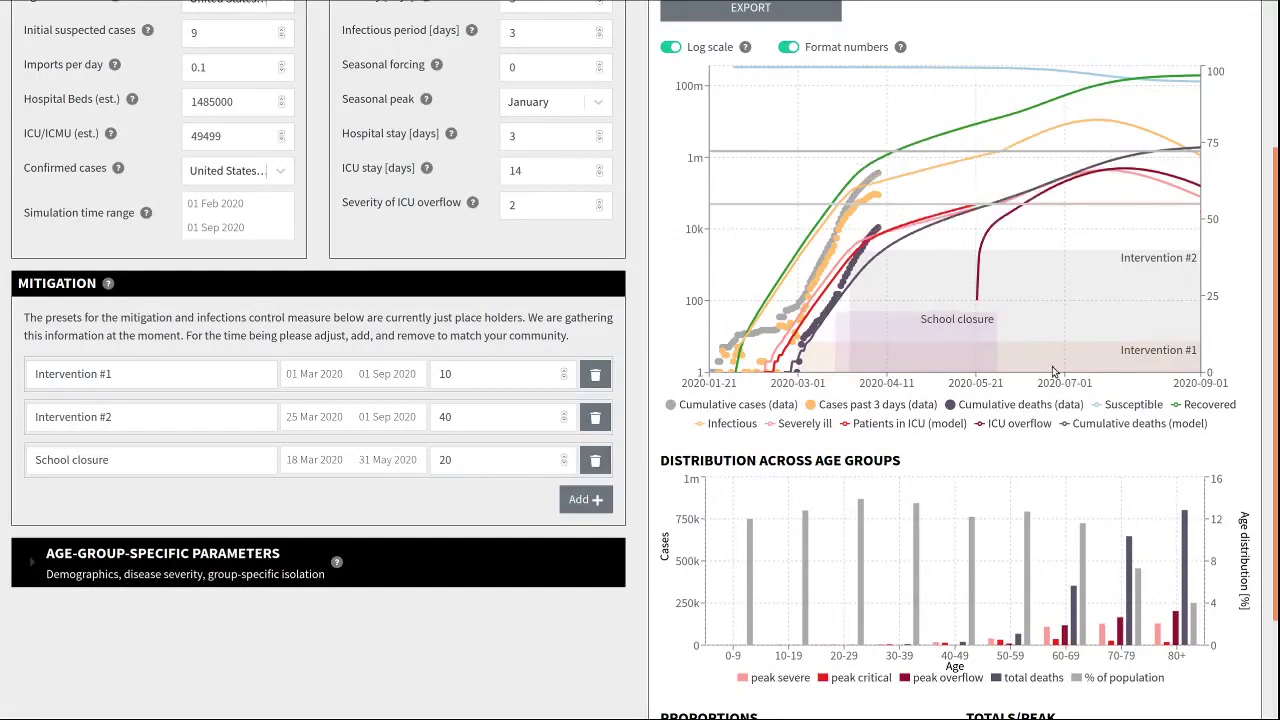
pyautogui.moveTo(1010, 316)
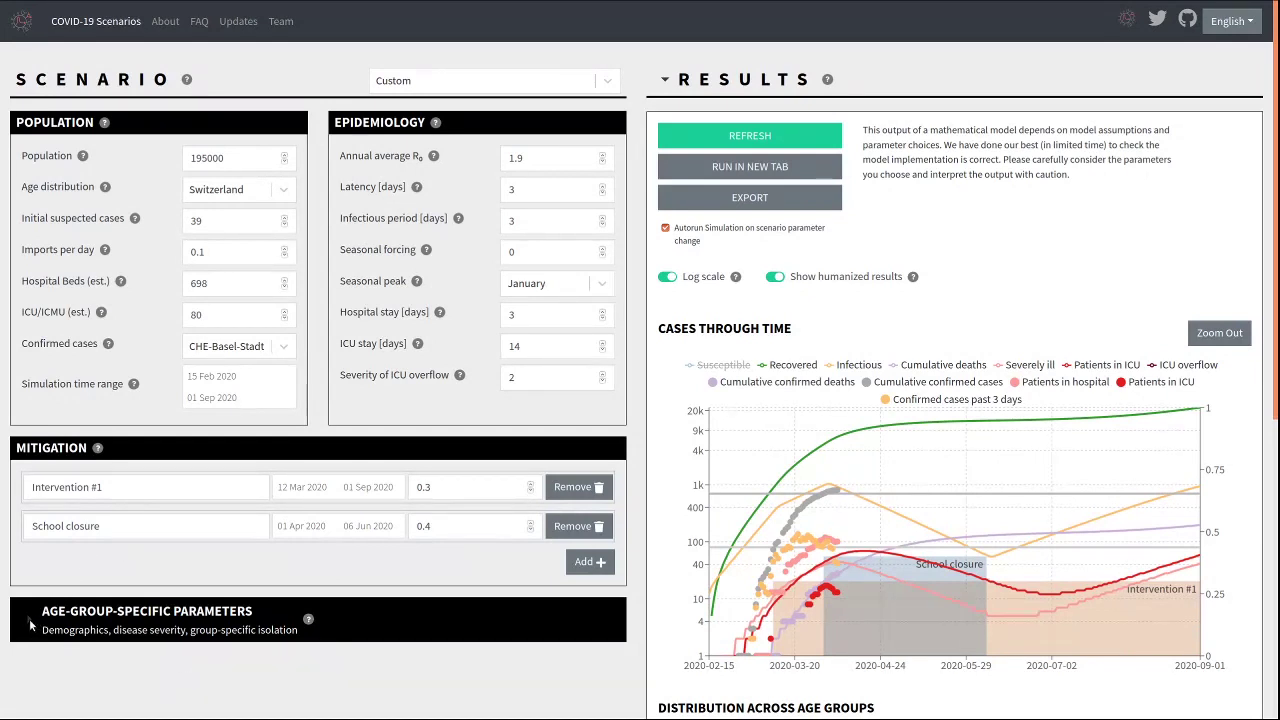
# Expand the Age-Group-Specific Parameters section and scroll down to its table.
pyautogui.click(31, 624)
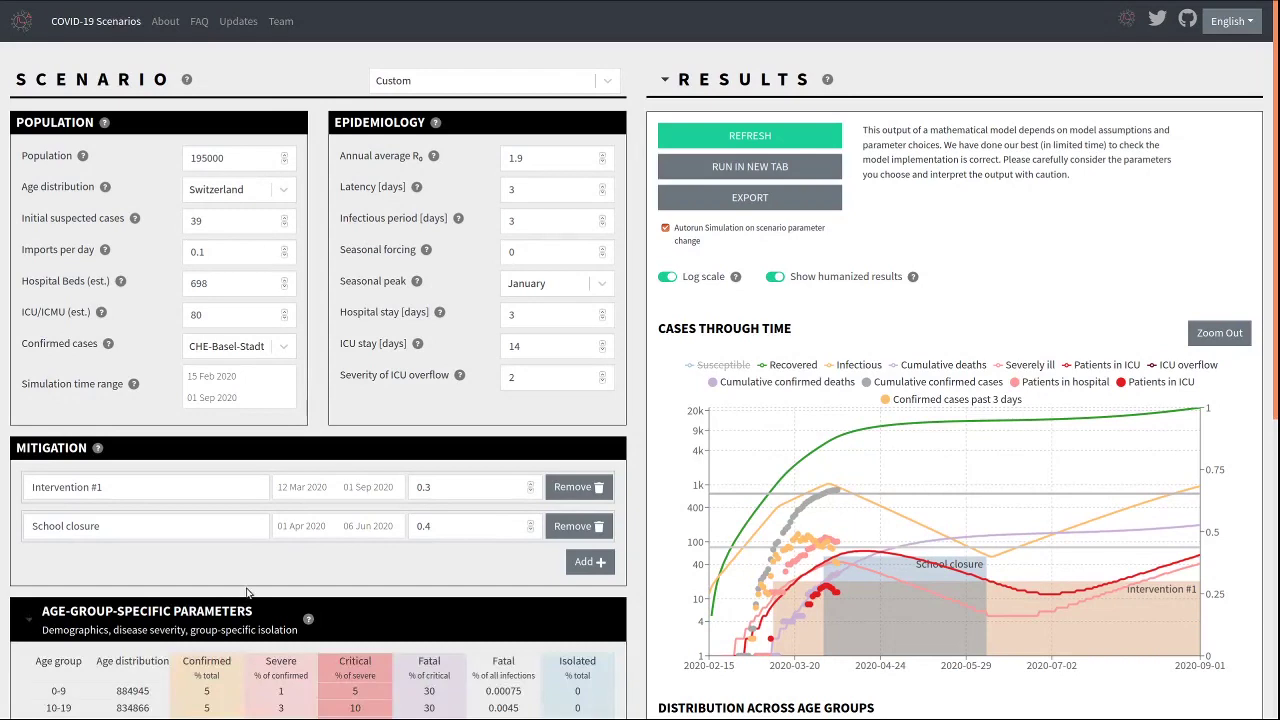
pyautogui.scroll(-3, 262, 588)
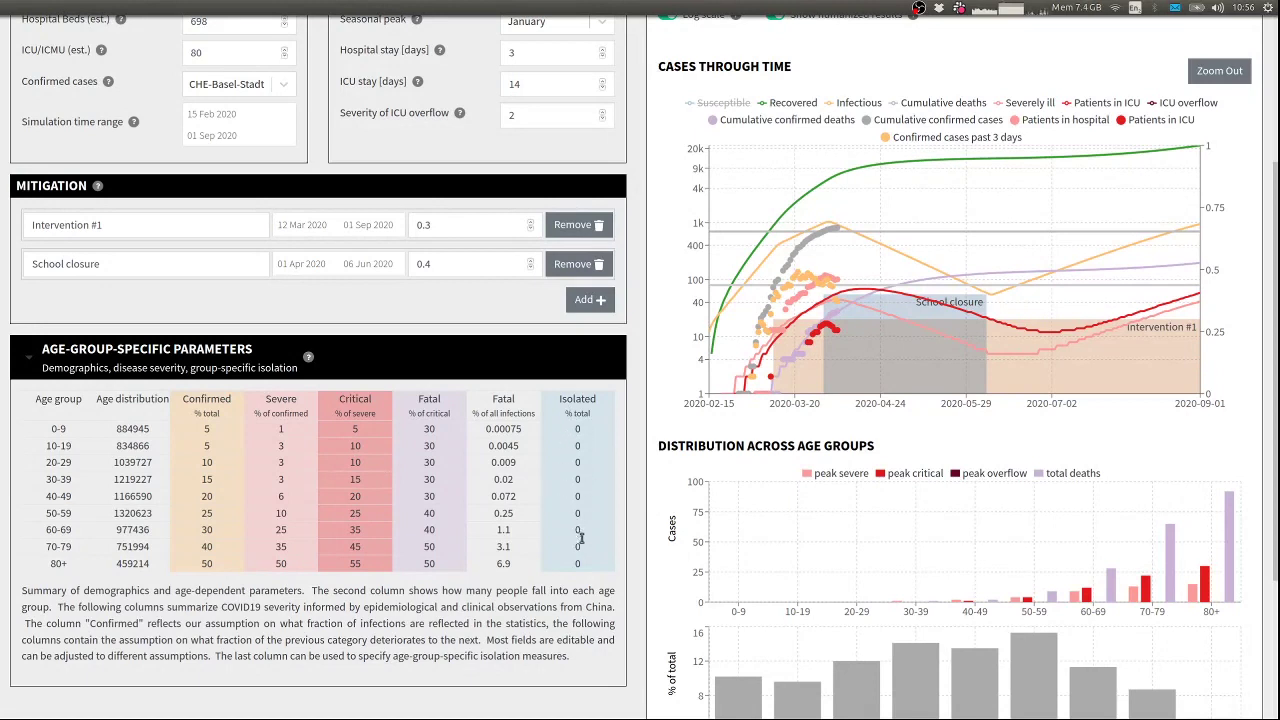
# Set the 80+ age group's Isolated value to 80.
pyautogui.click(579, 564)
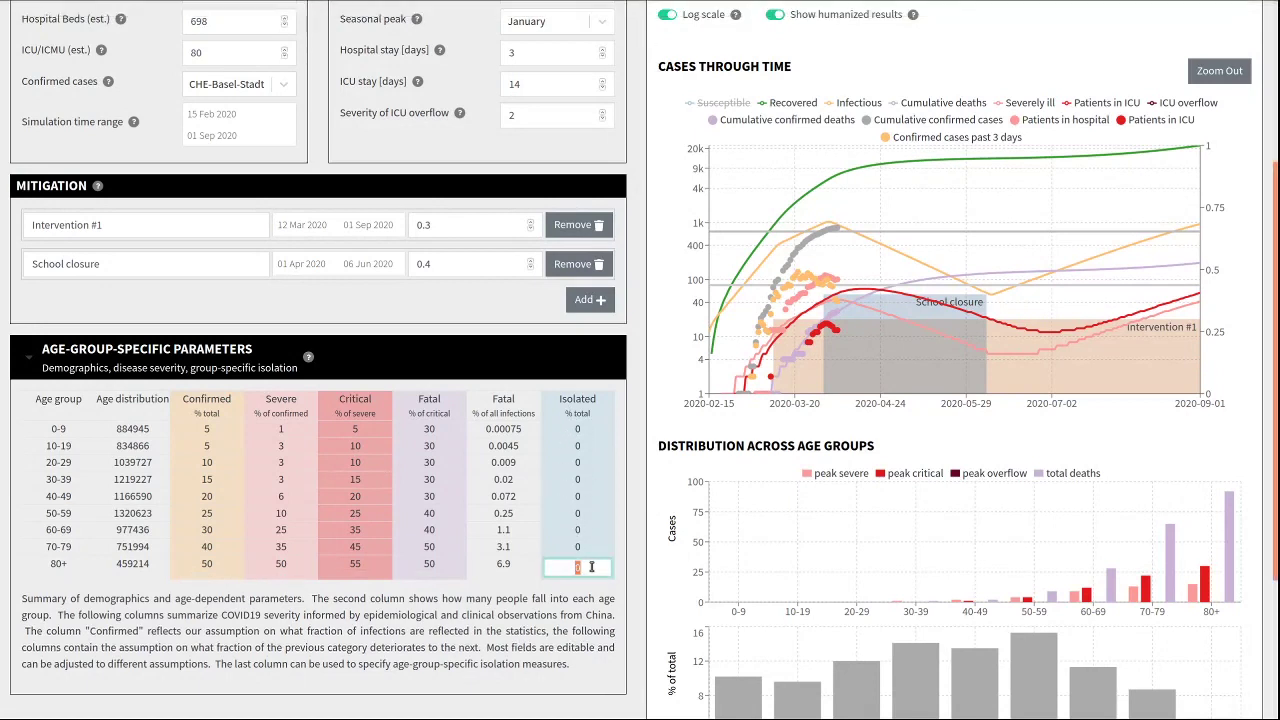
pyautogui.write('80')
pyautogui.click(588, 549)
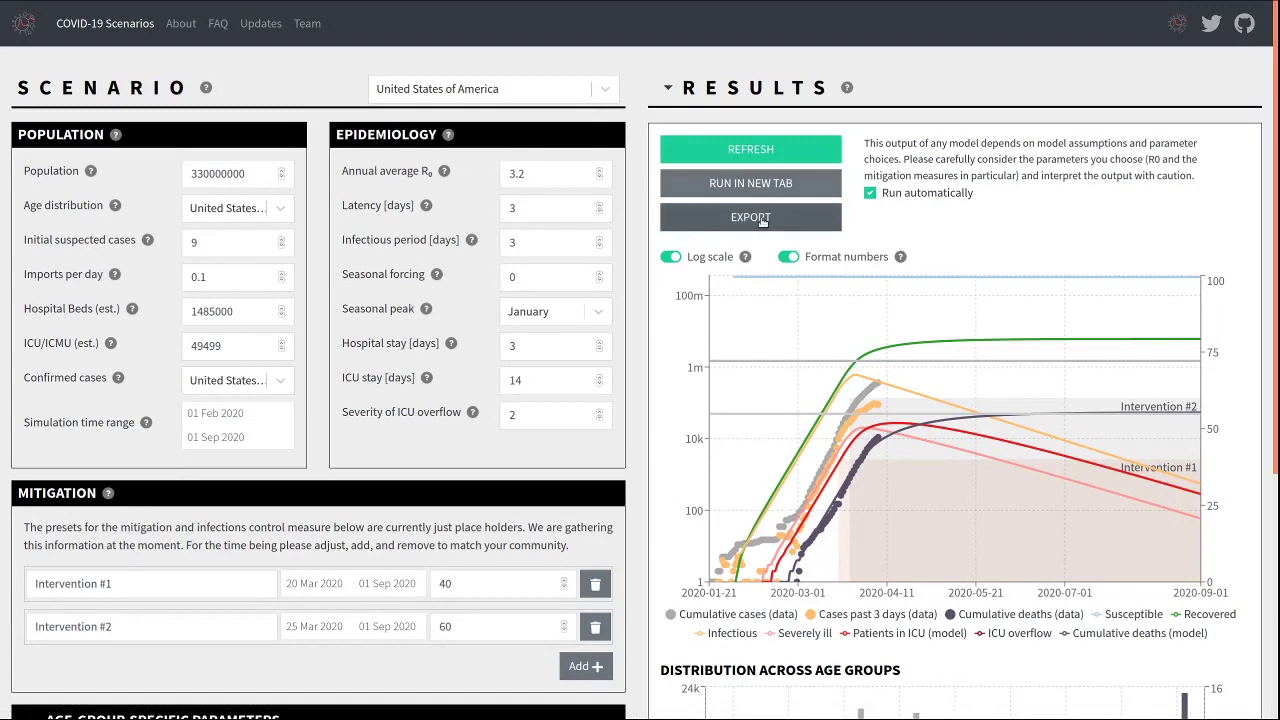
pyautogui.click(761, 218)
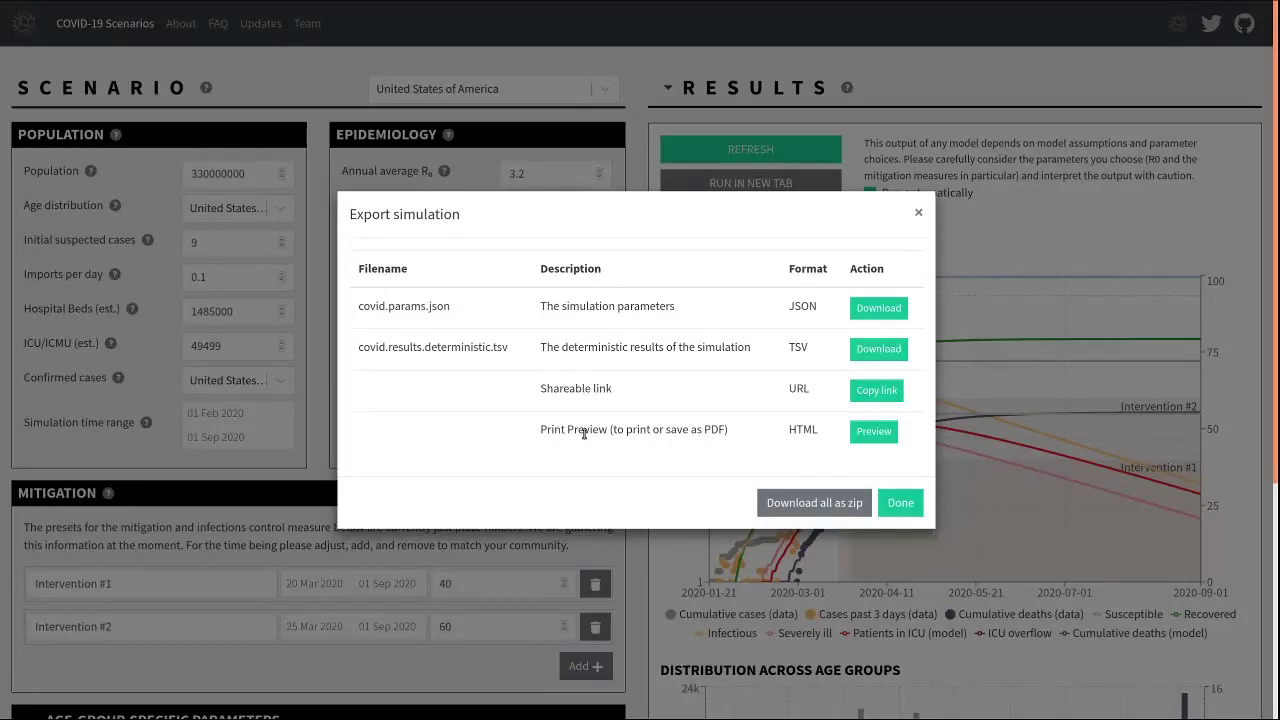
pyautogui.press('Escape')
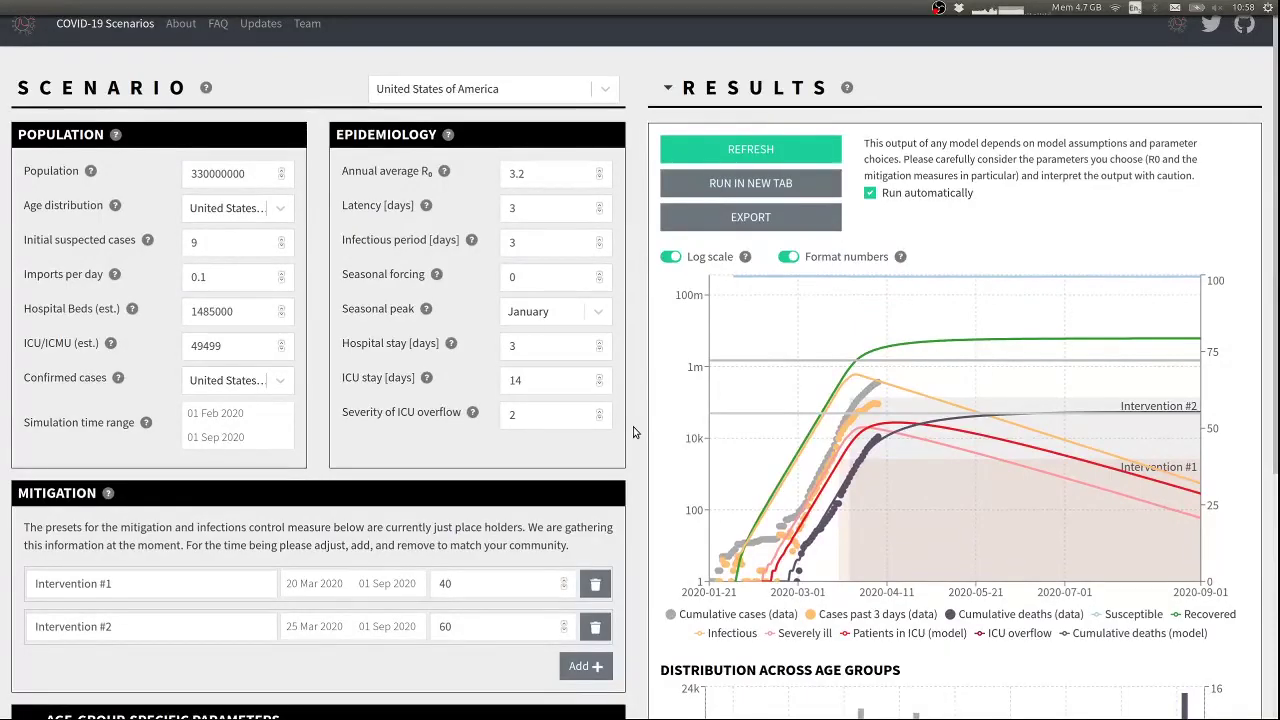
# Scroll down to the Distribution Across Age Groups chart and inspect the age bars.
pyautogui.scroll(-3, 632, 438)
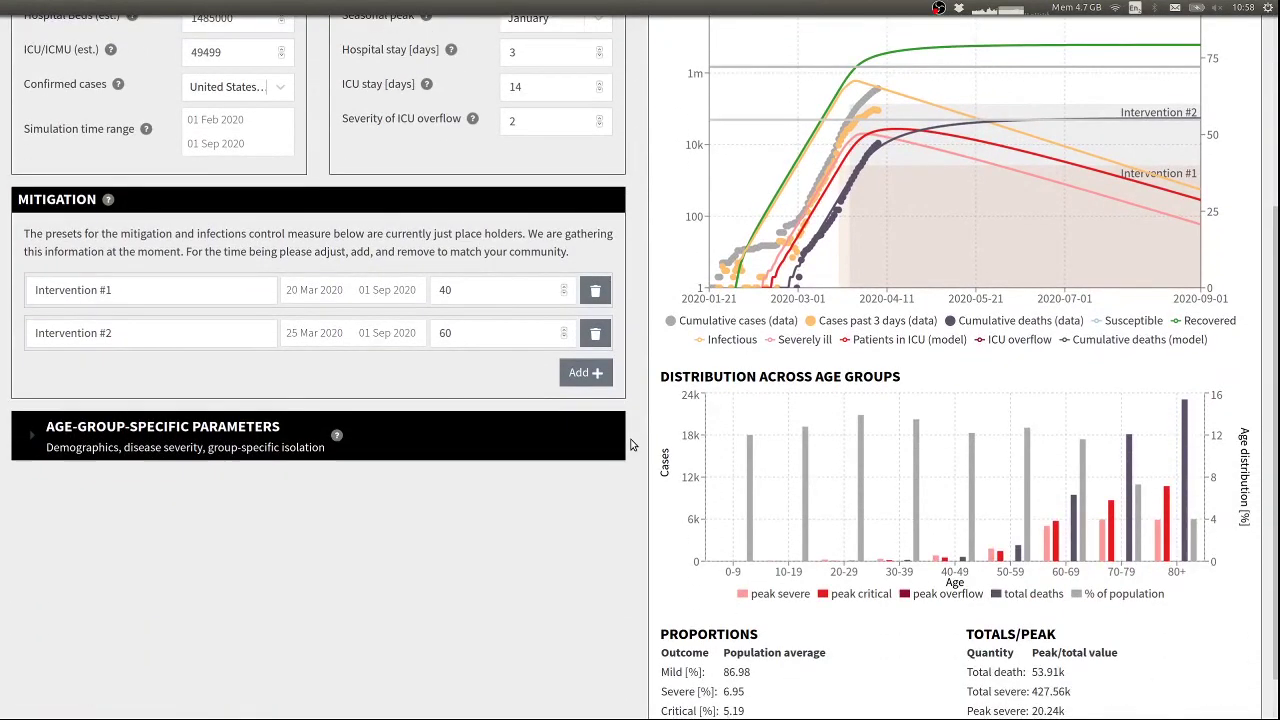
pyautogui.scroll(-1, 631, 444)
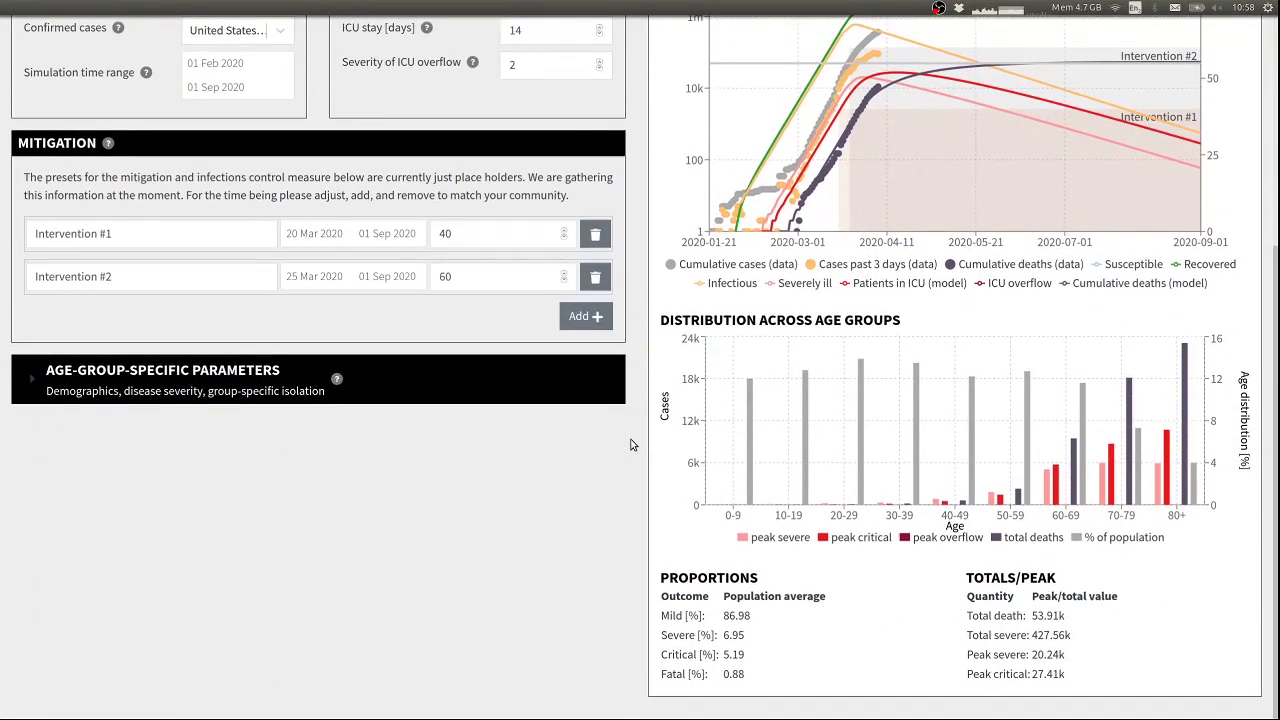
pyautogui.moveTo(730, 483)
pyautogui.scroll(5, 330, 63)
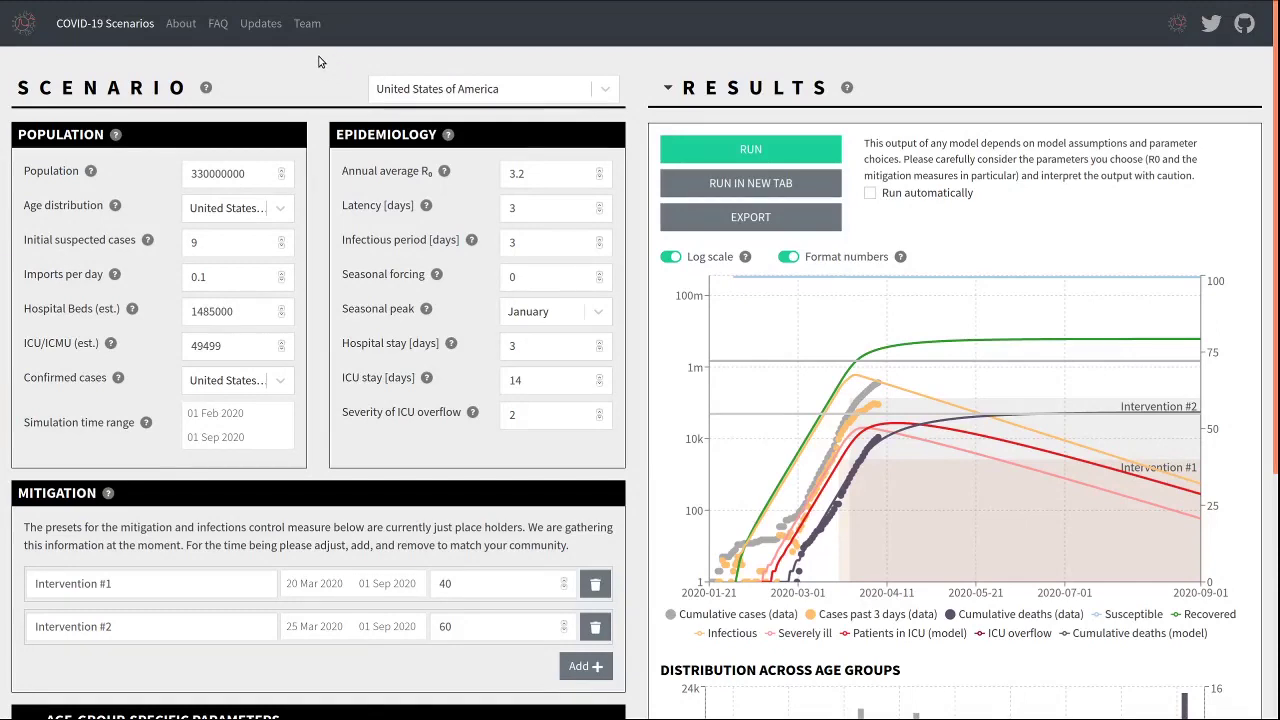
# Go to the Team page from the top navigation bar.
pyautogui.click(307, 26)
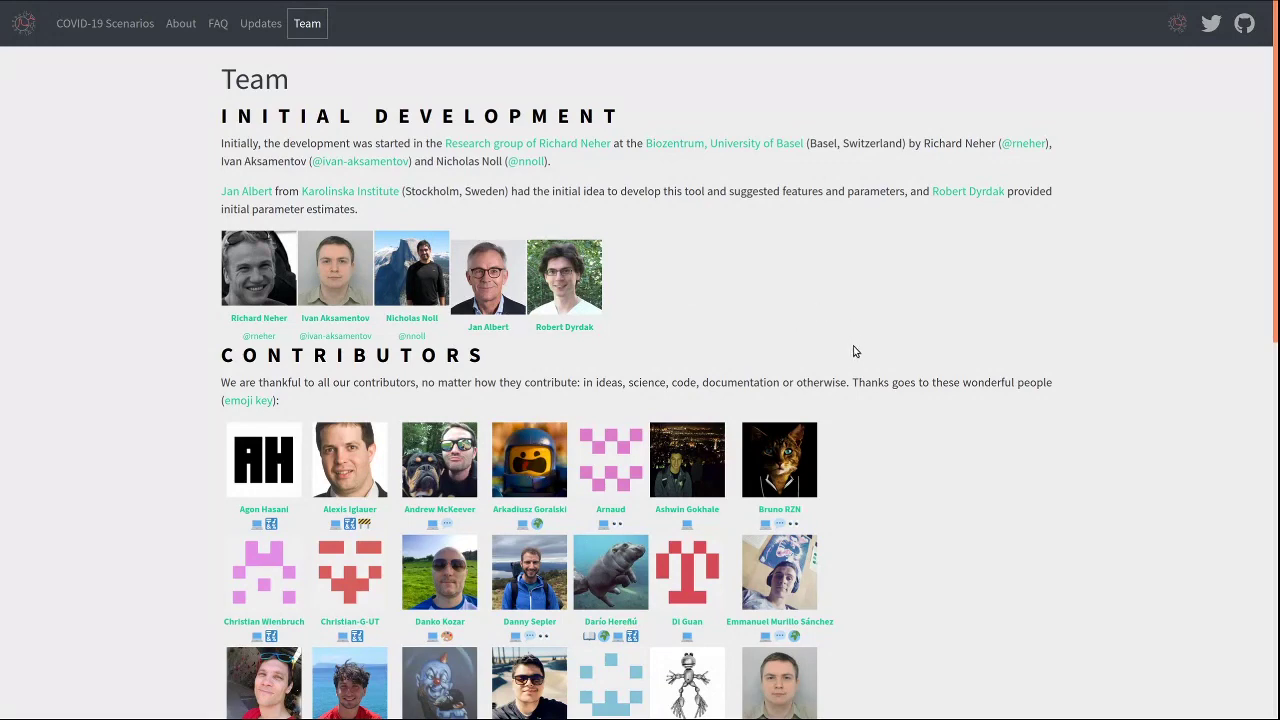
# Scroll through the Team page's contributor grid to the all-contributors note at the bottom.
pyautogui.scroll(-3, 855, 353)
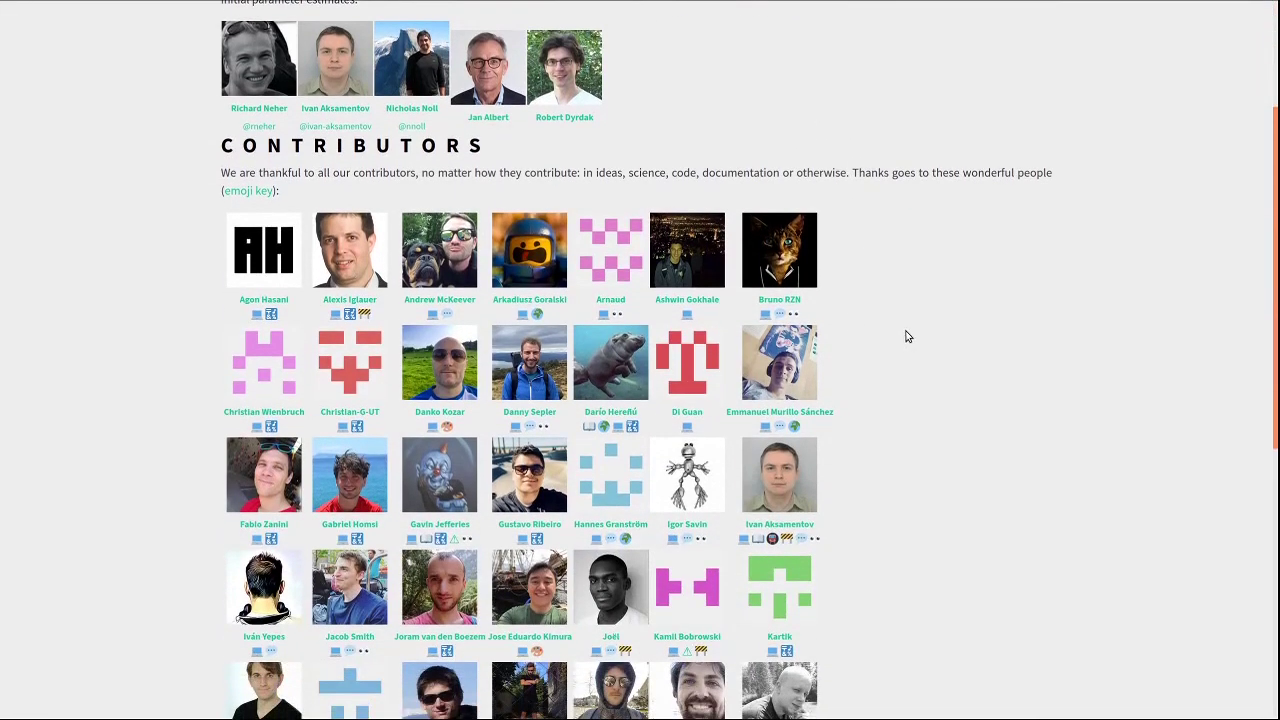
pyautogui.scroll(-2, 906, 334)
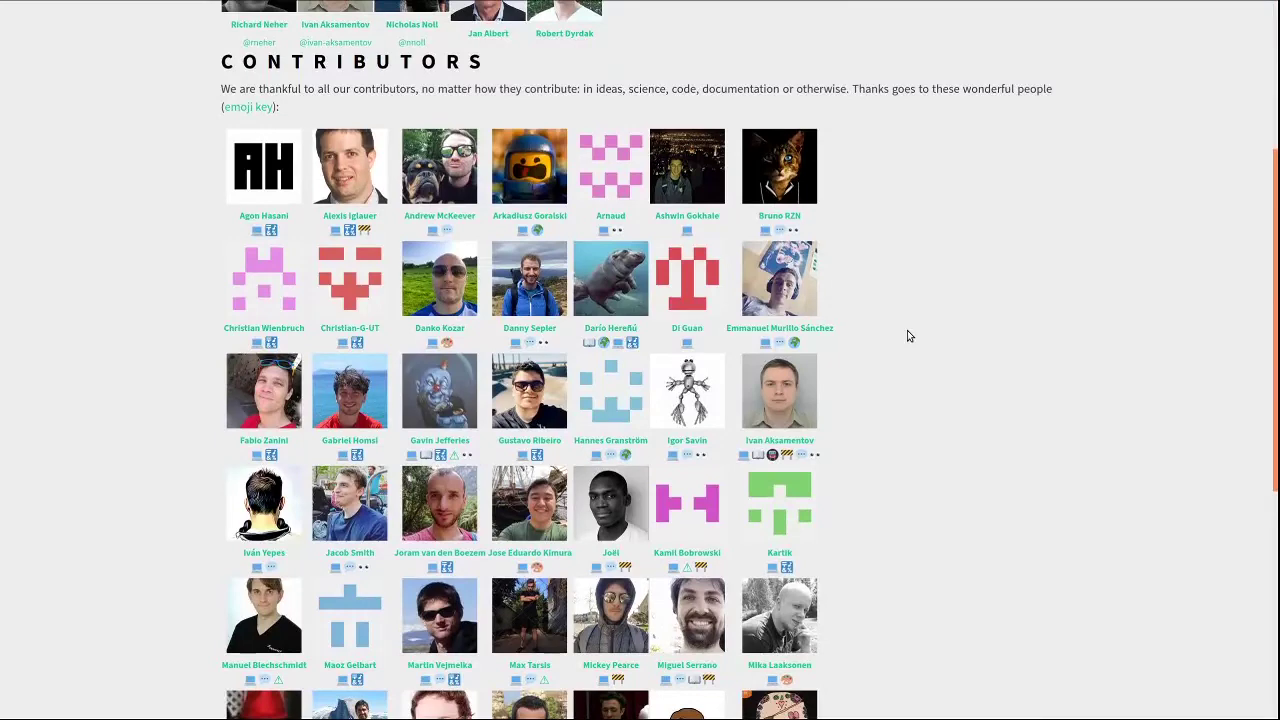
pyautogui.scroll(-3, 908, 333)
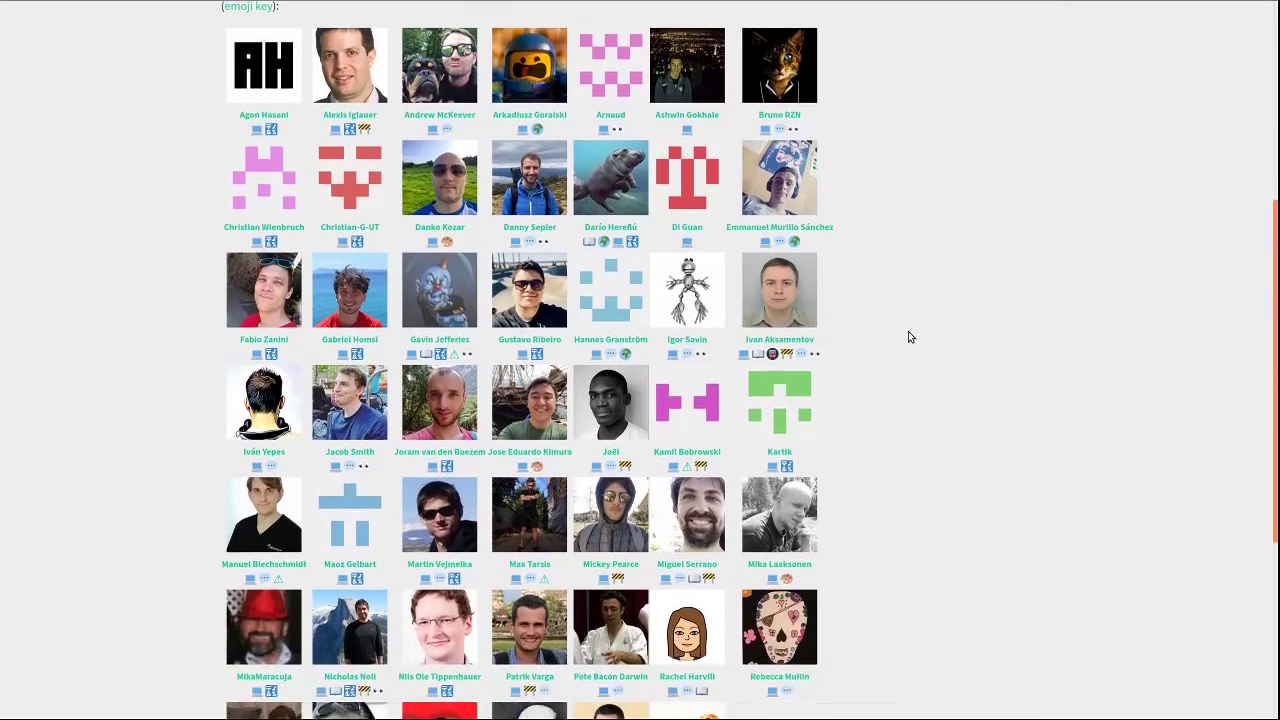
pyautogui.scroll(-5, 909, 332)
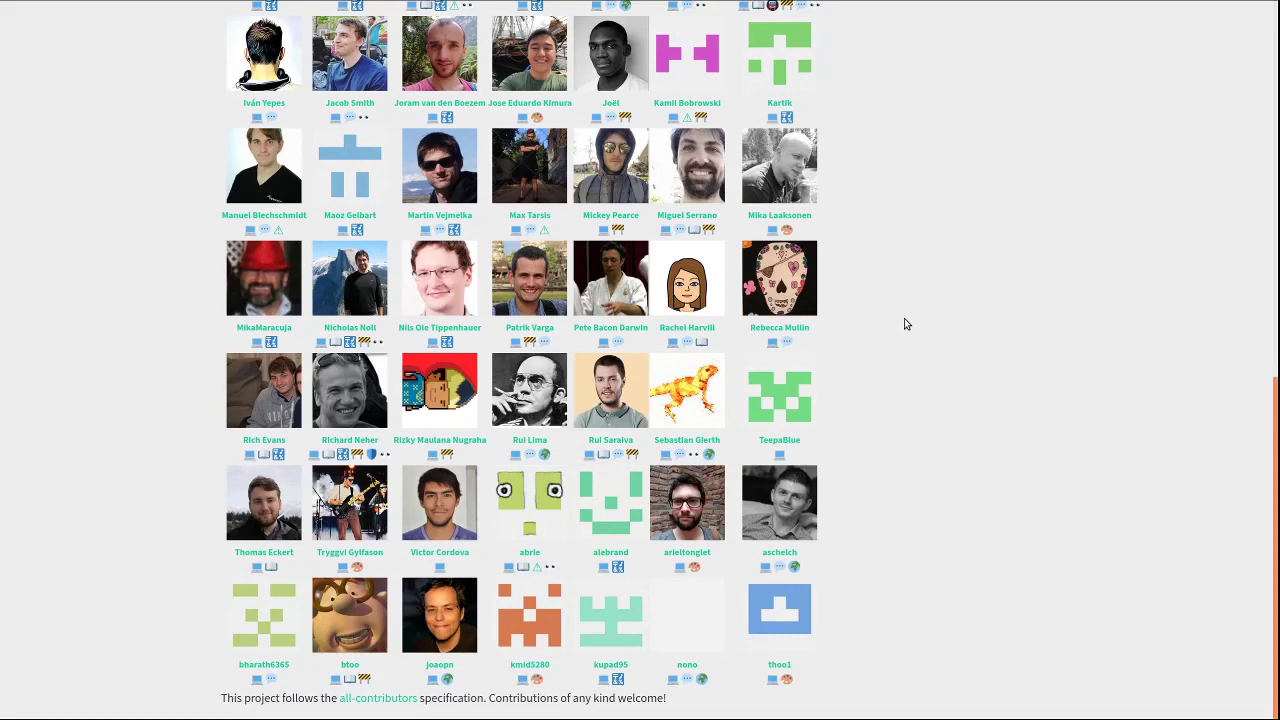
pyautogui.scroll(2, 904, 324)
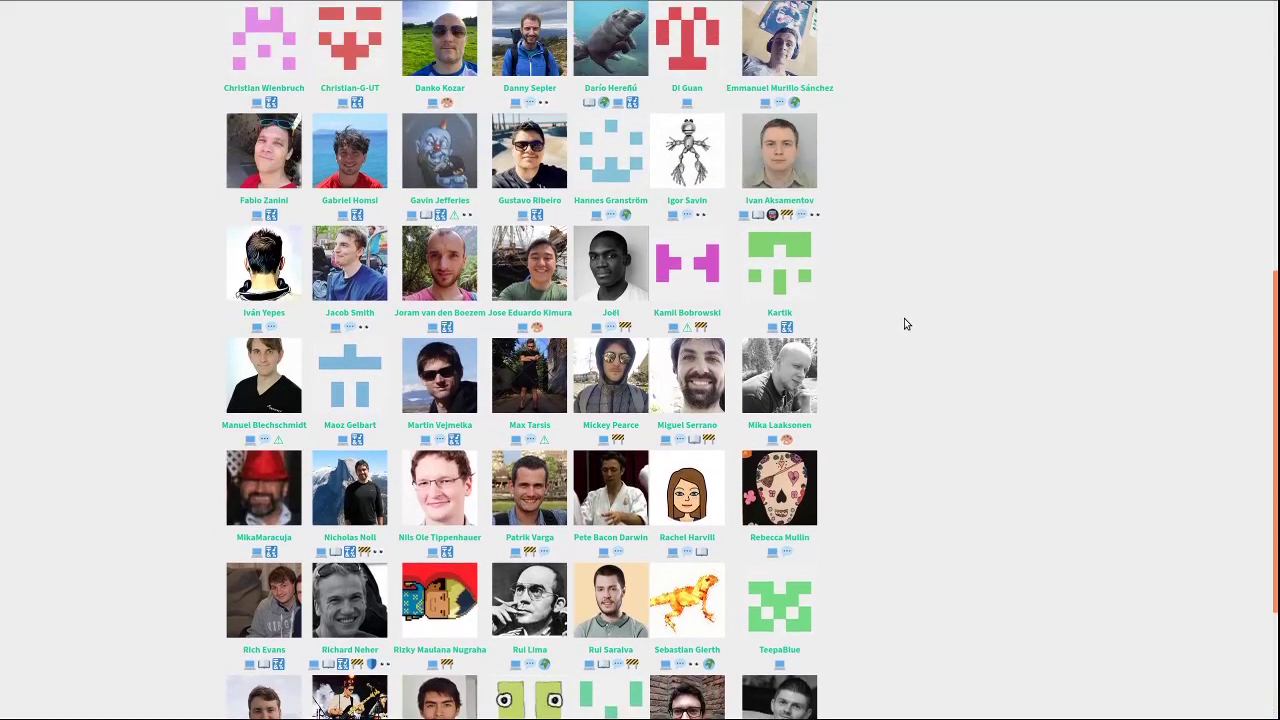